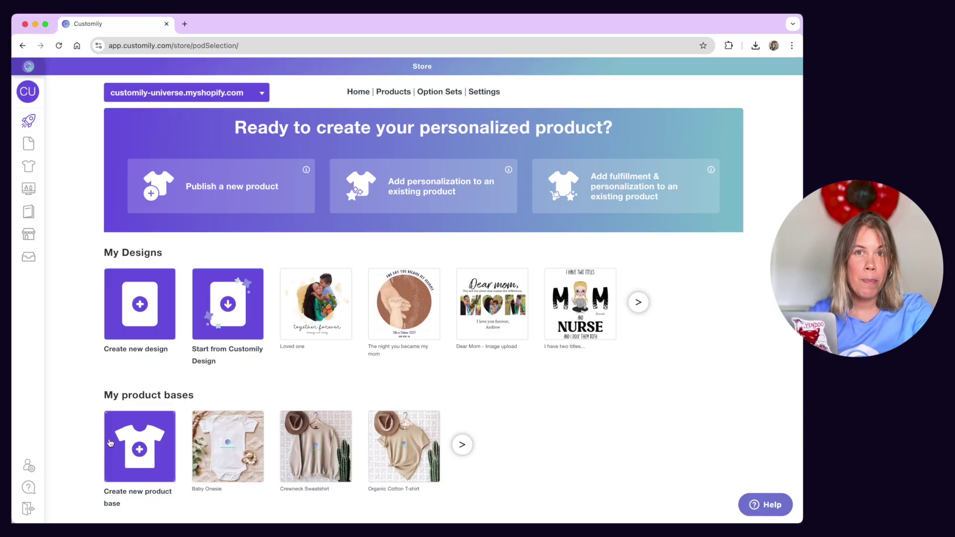
Open the Baby Onesie product base and step through its preview and template review steps.
left_click(222, 446)
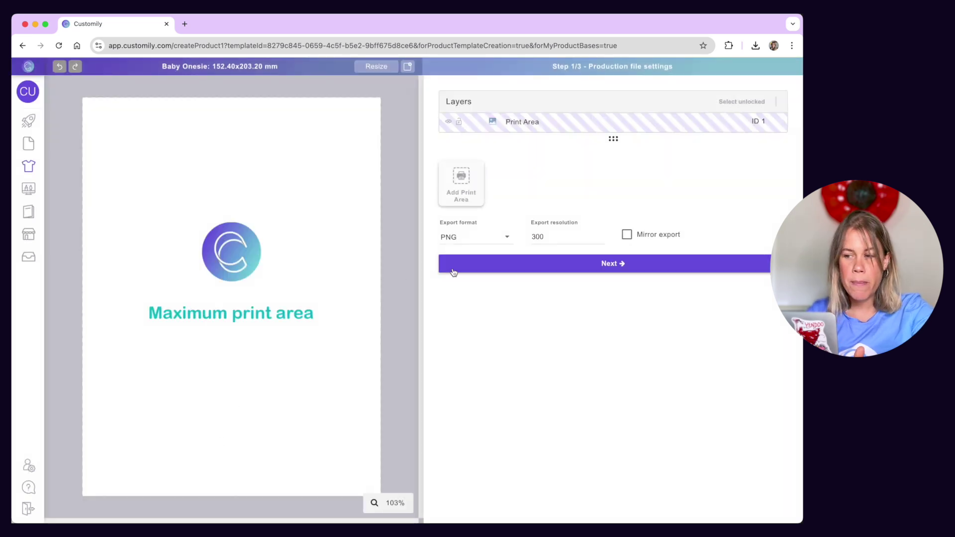
left_click(483, 269)
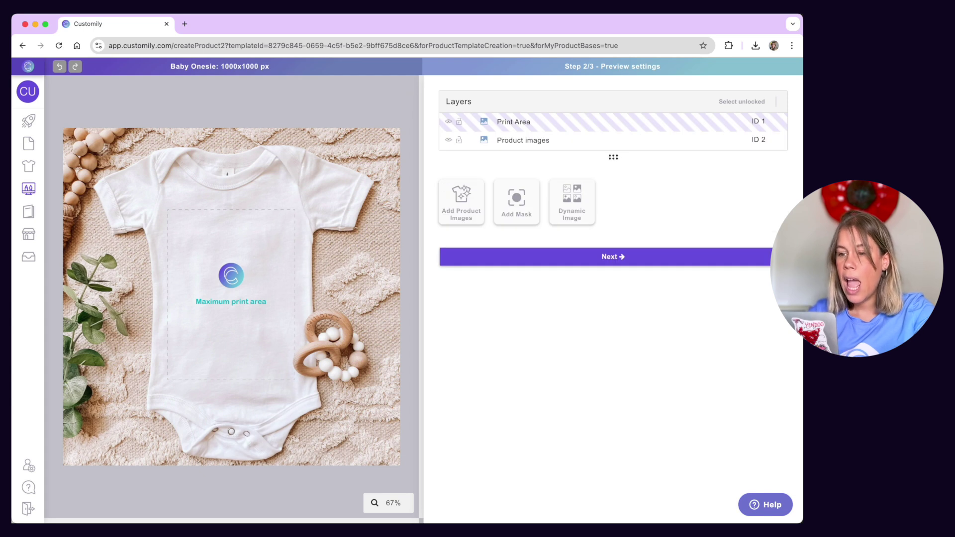
left_click(497, 262)
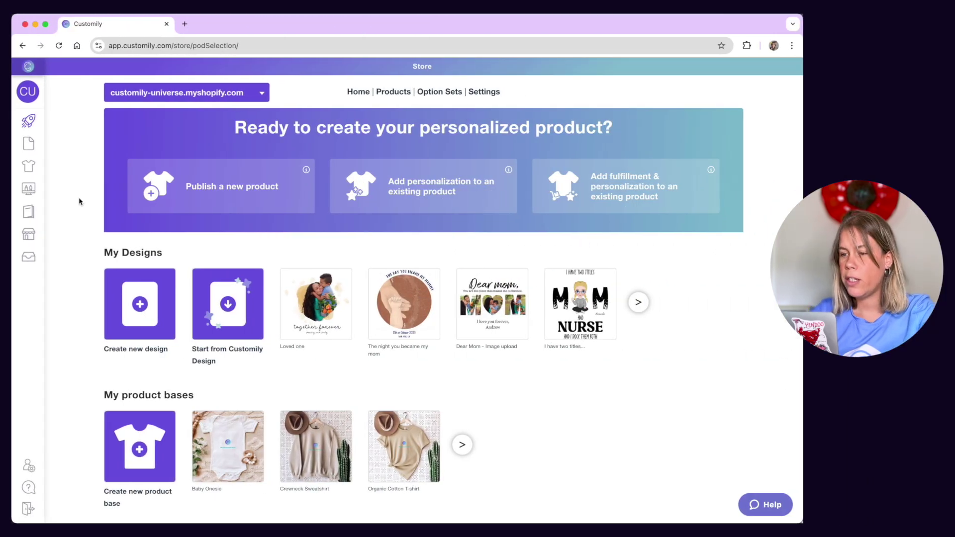
Start publishing a new product through Printify and go to page 3 of its catalogue.
left_click(181, 194)
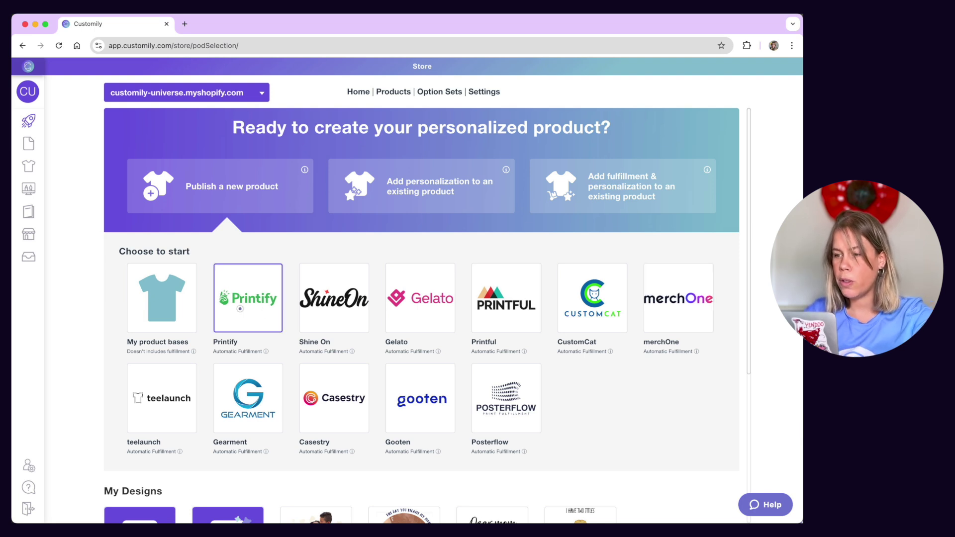
left_click(240, 308)
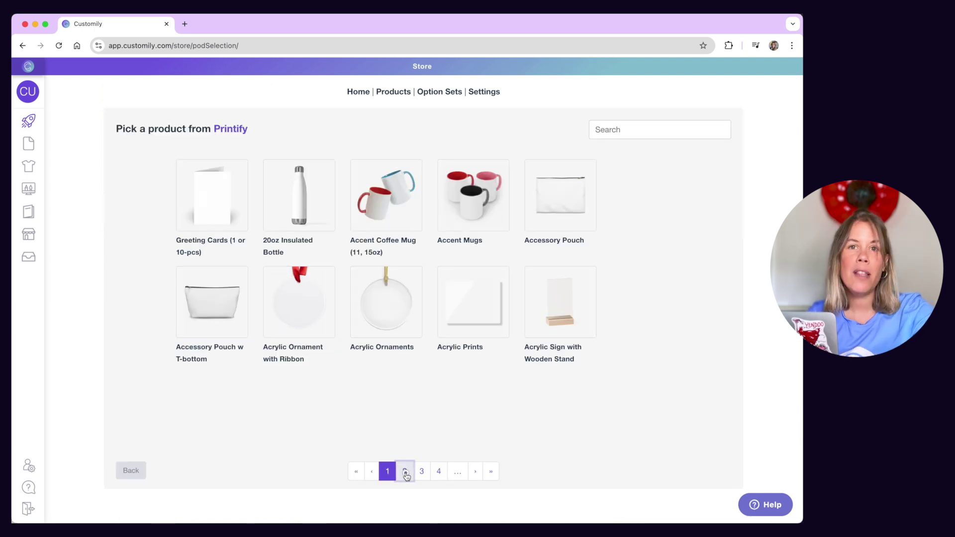
left_click(406, 473)
left_click(422, 474)
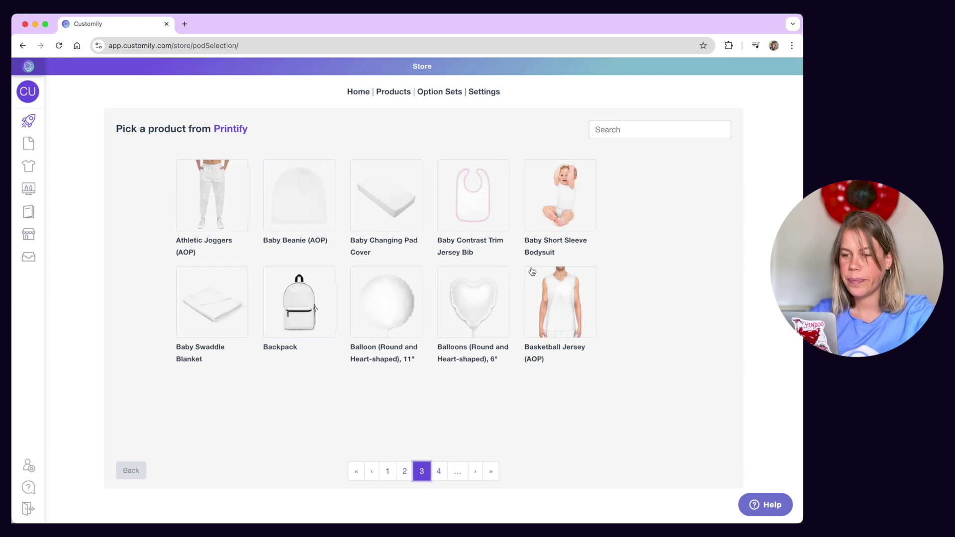
Set up the Baby Short Sleeve Bodysuit with White added, all sizes, and Front printing.
left_click(562, 196)
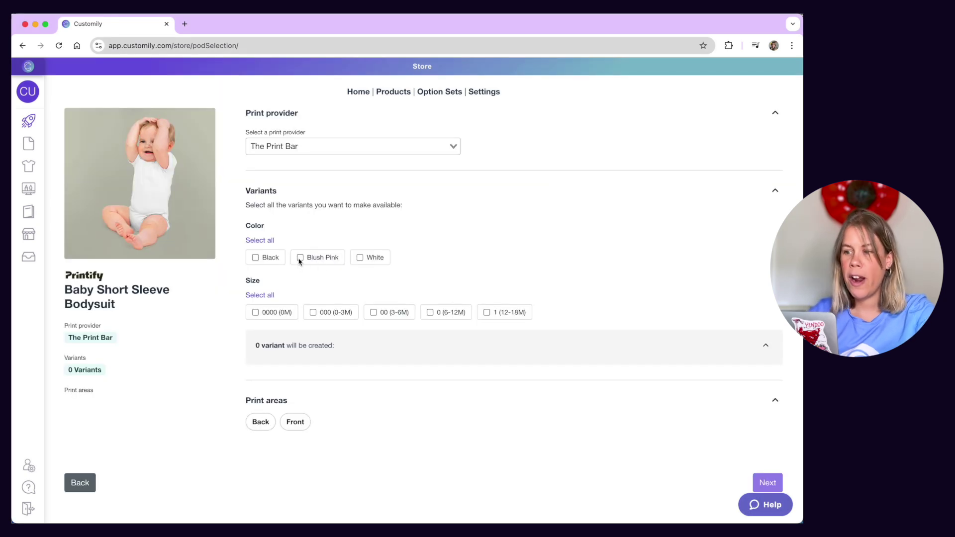
left_click(360, 258)
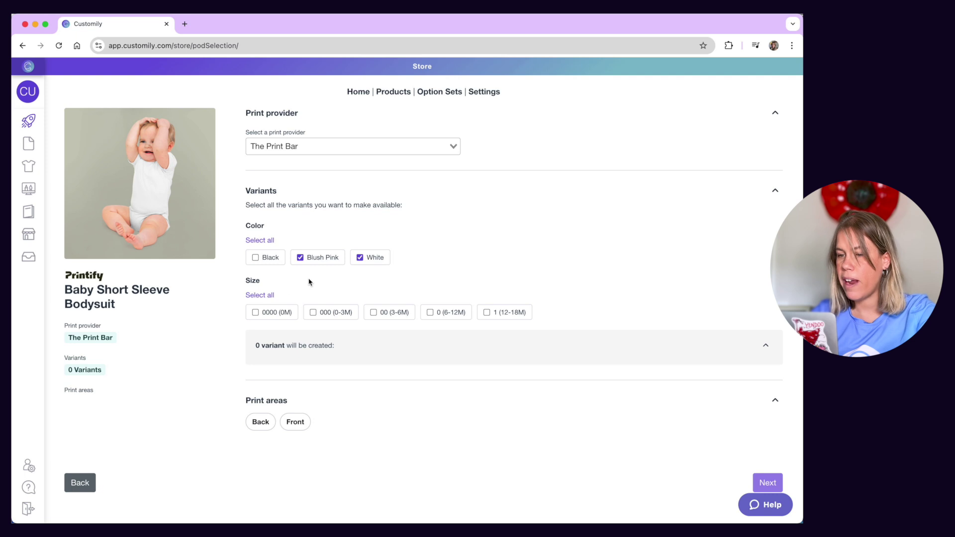
left_click(259, 296)
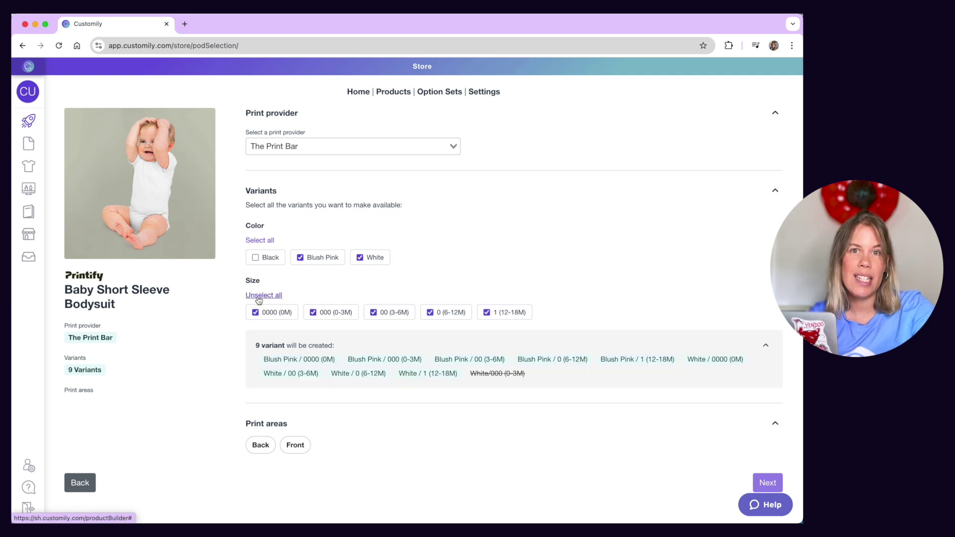
left_click(295, 445)
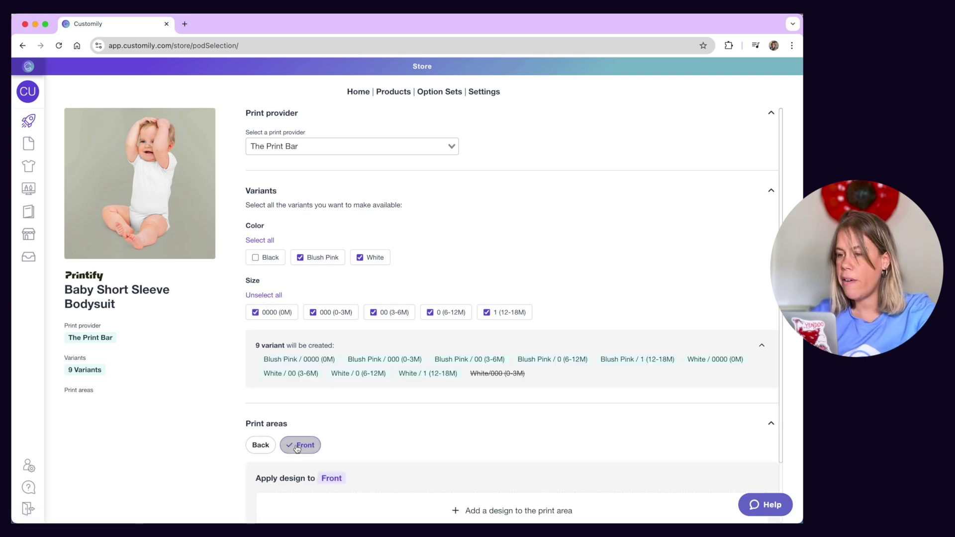
scroll(403, 431, "down", 2)
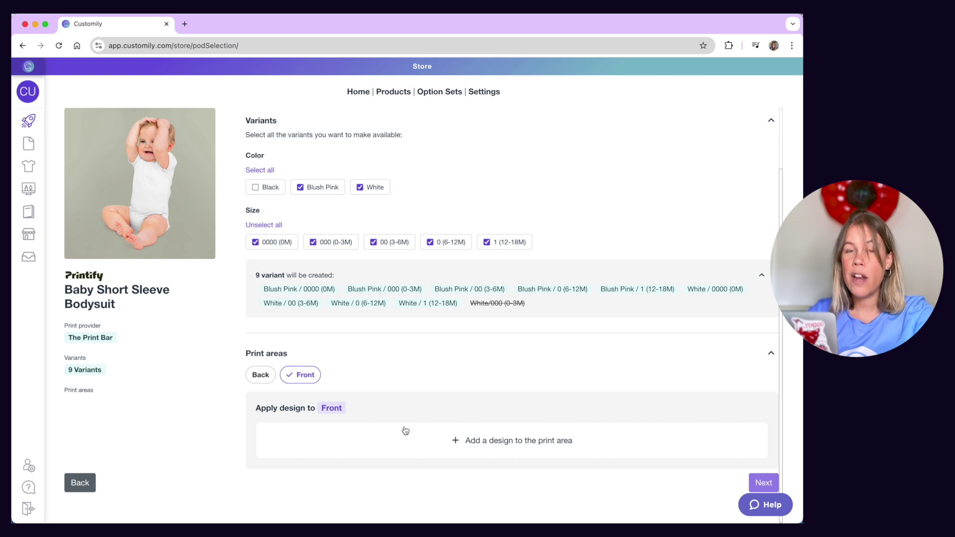
Add a design to the Front print area from Customily's own design library.
left_click(490, 444)
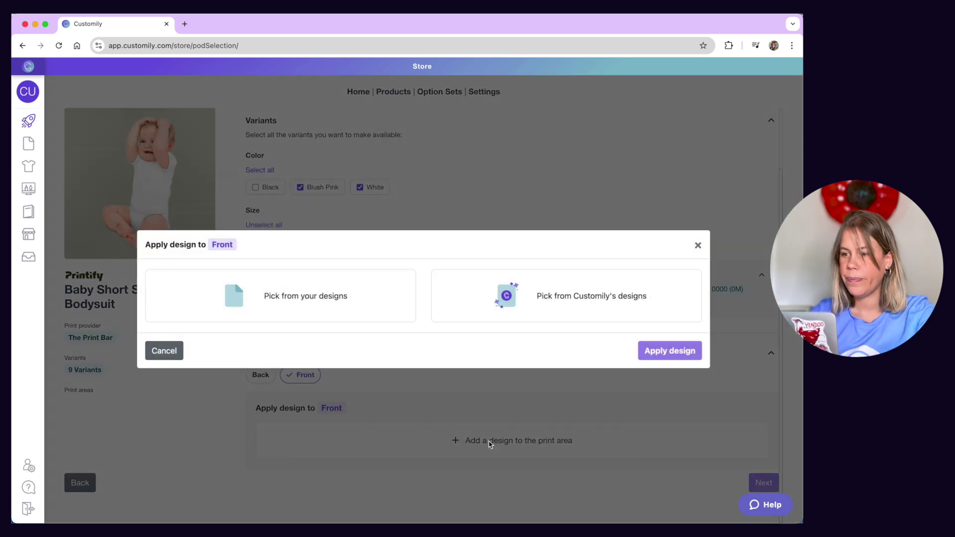
left_click(521, 305)
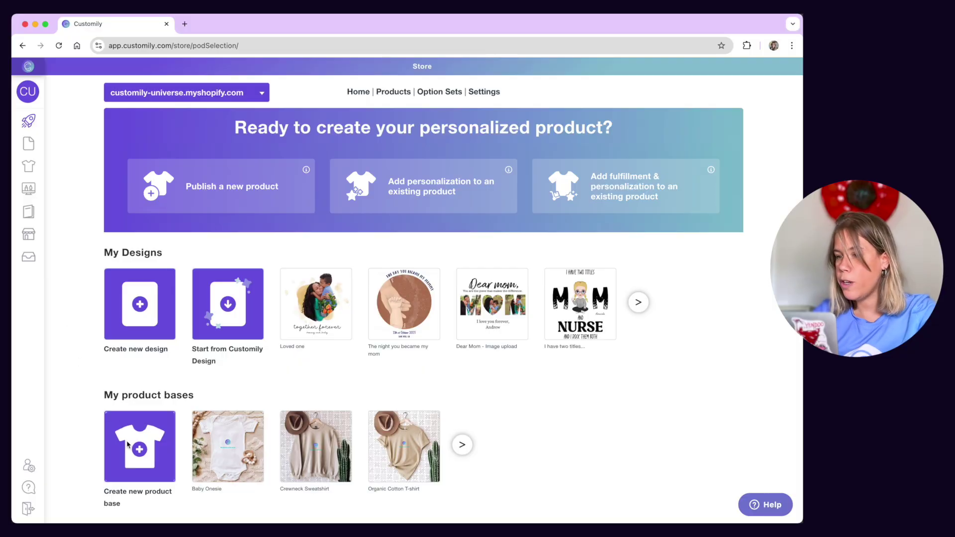
Create a product base named 'Toddler Tee' with a 10 × 11 inch canvas.
left_click(133, 448)
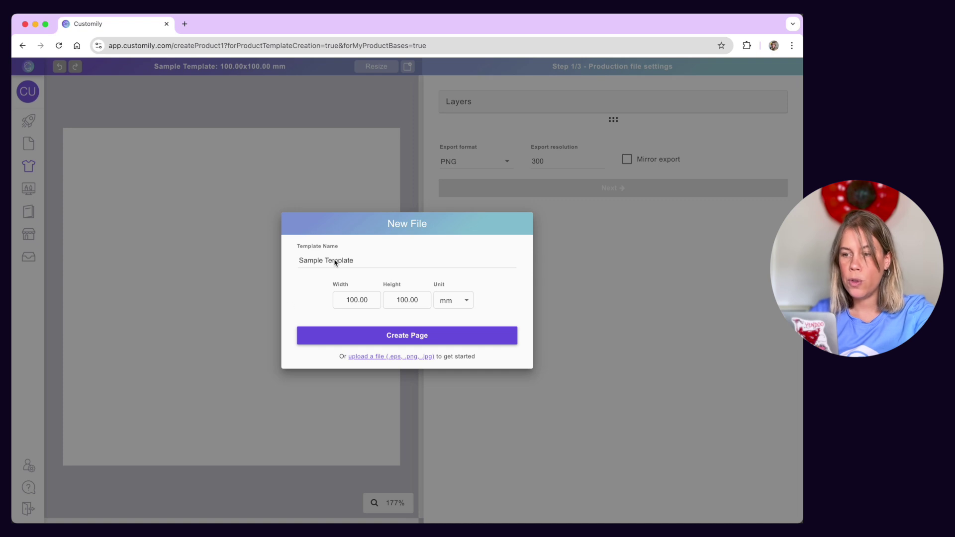
triple_click(334, 261)
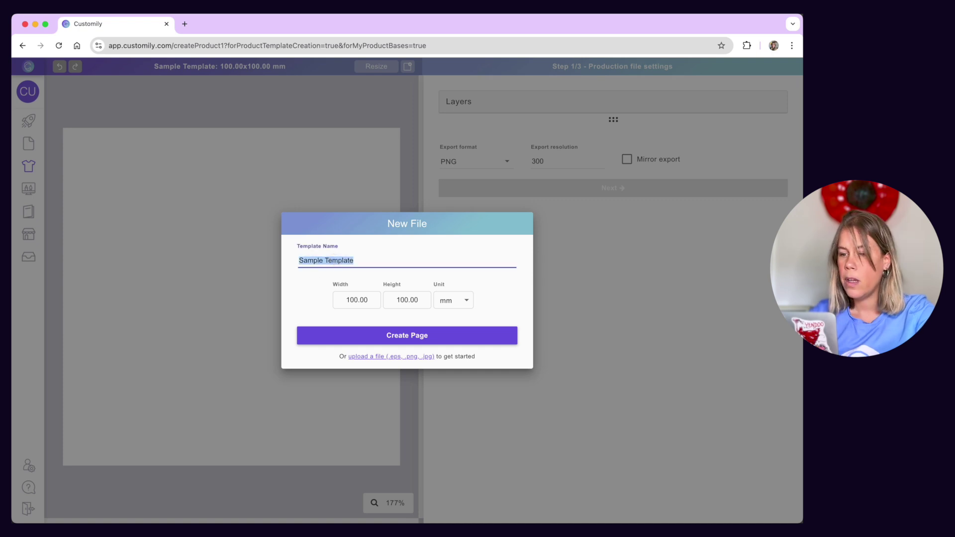
type("Toddler Tee")
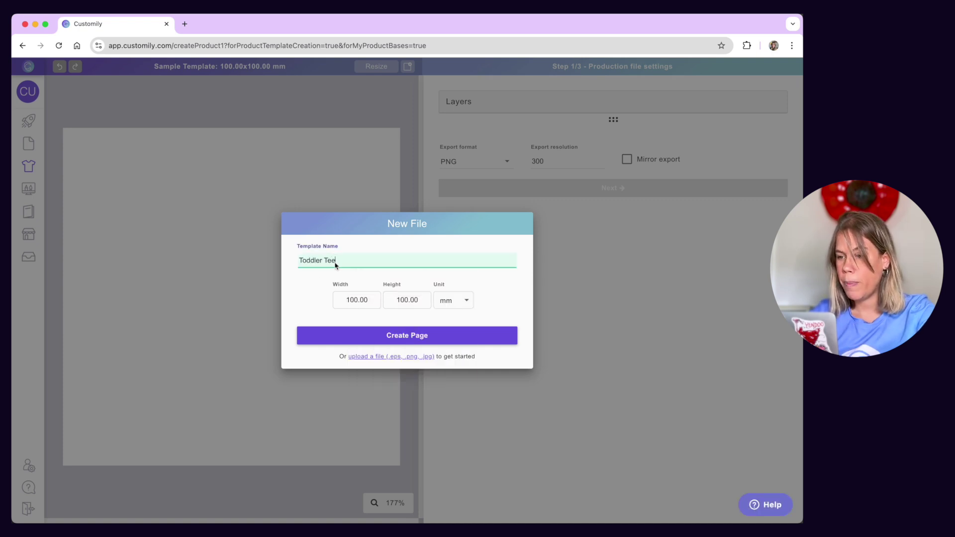
left_click(455, 304)
left_click(450, 326)
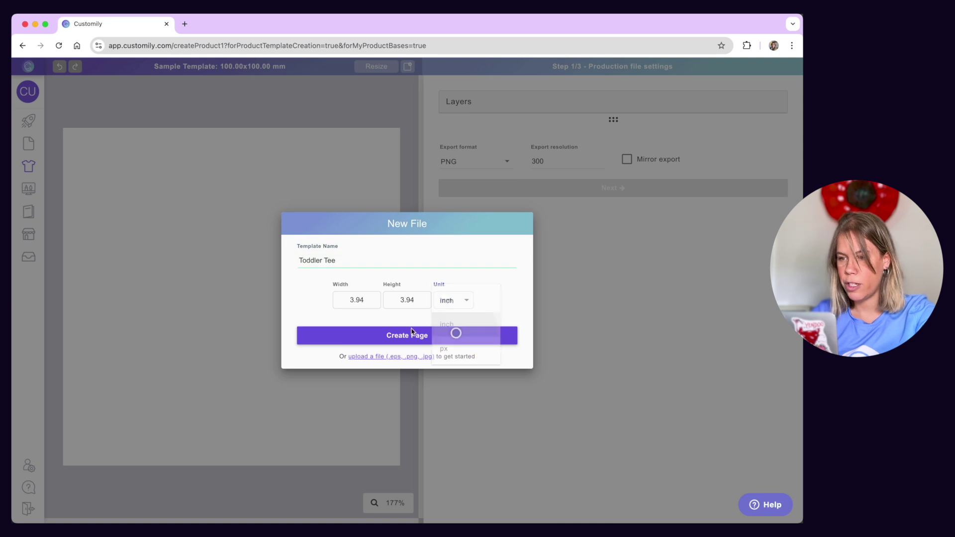
double_click(352, 300)
type("10")
key("Tab")
type("1")
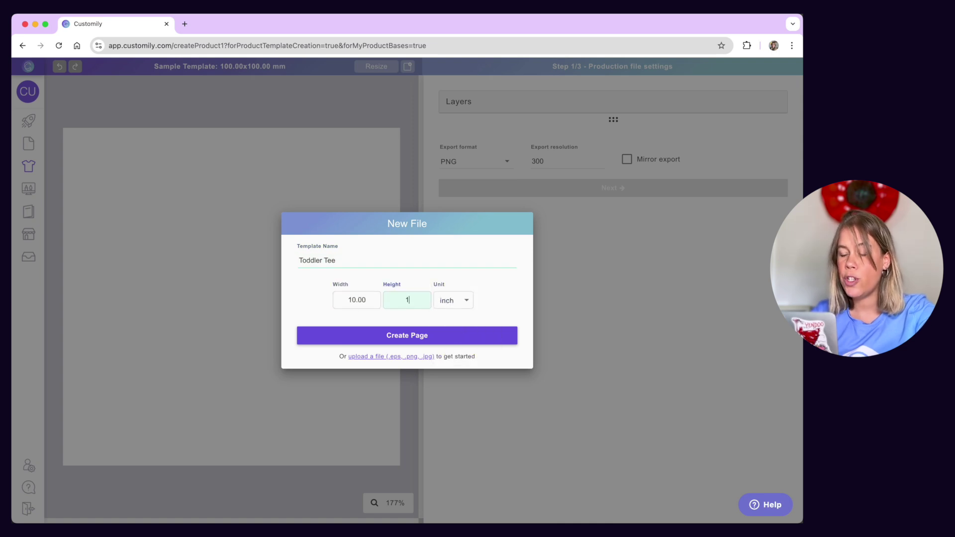
type("1")
left_click(384, 336)
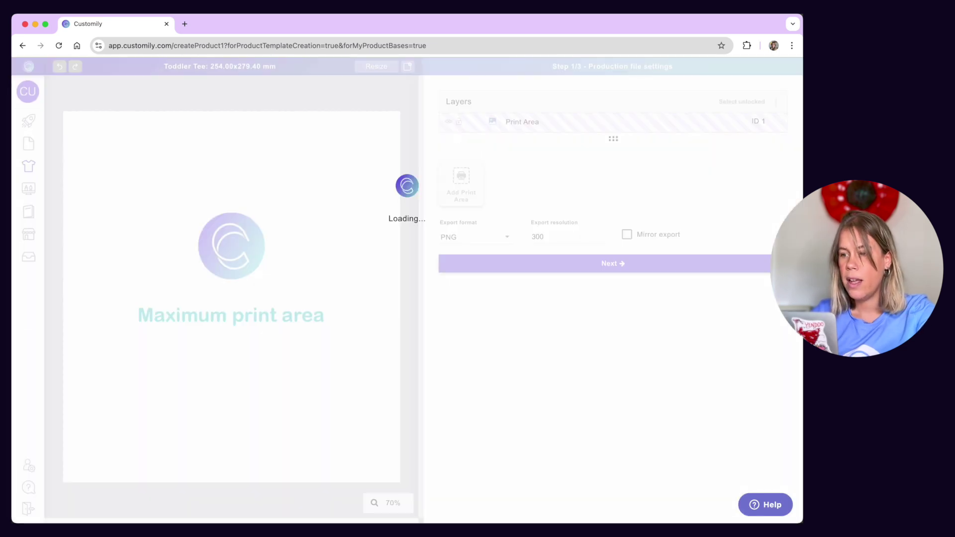
Select the Toddler Tee print area to view its properties, then deselect it.
left_click(372, 315)
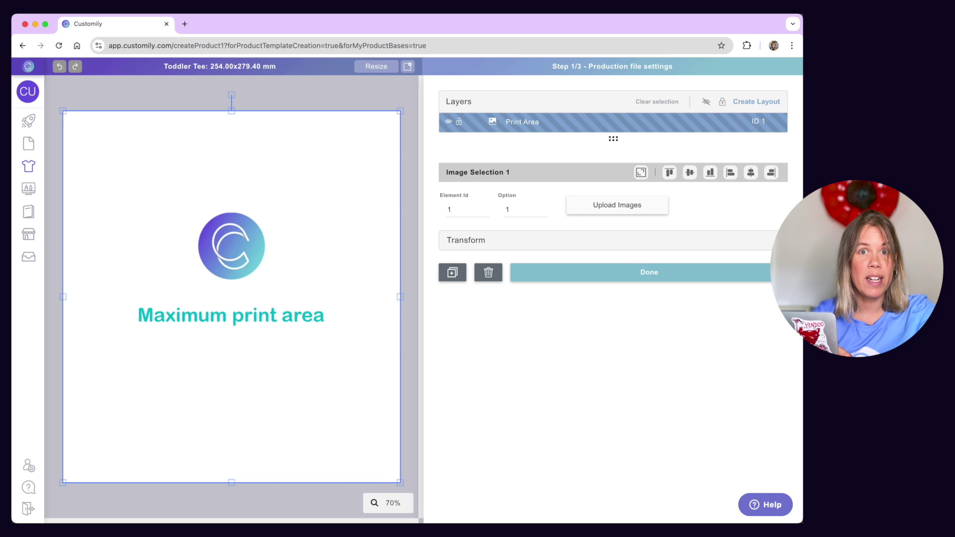
left_click(405, 322)
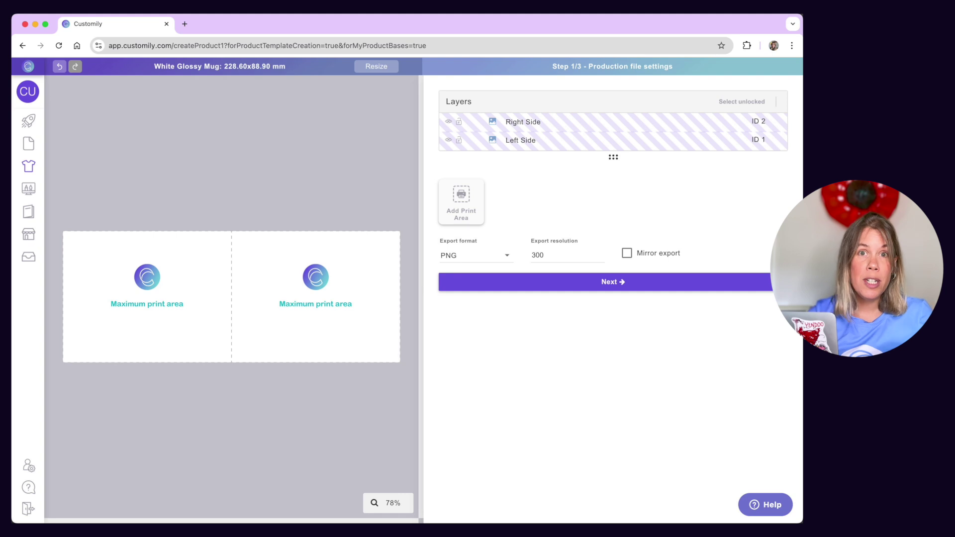
Select the mug's Left Side and Right Side print areas in turn.
left_click(193, 344)
left_click(283, 343)
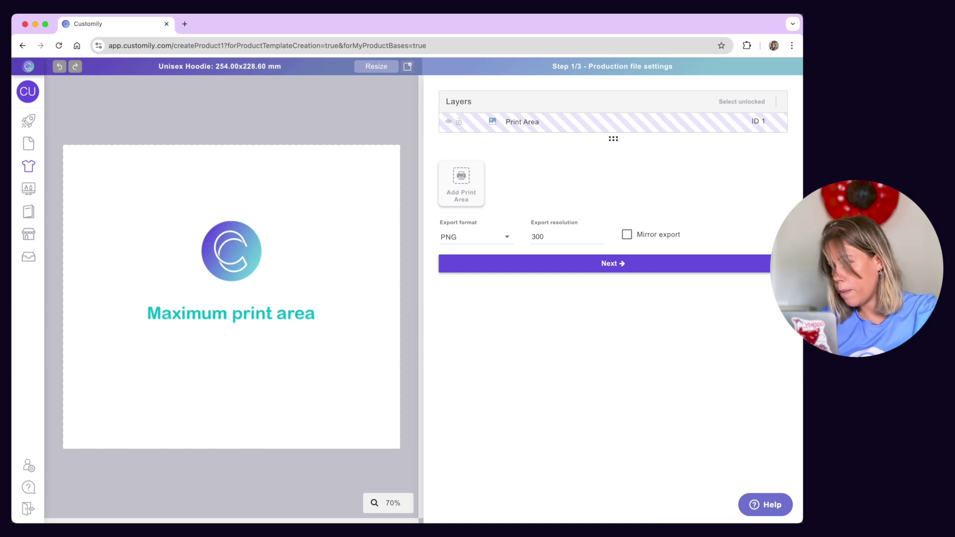
Add a 12 × 16 inch File 2 to the Unisex Hoodie and check both files.
left_click(408, 67)
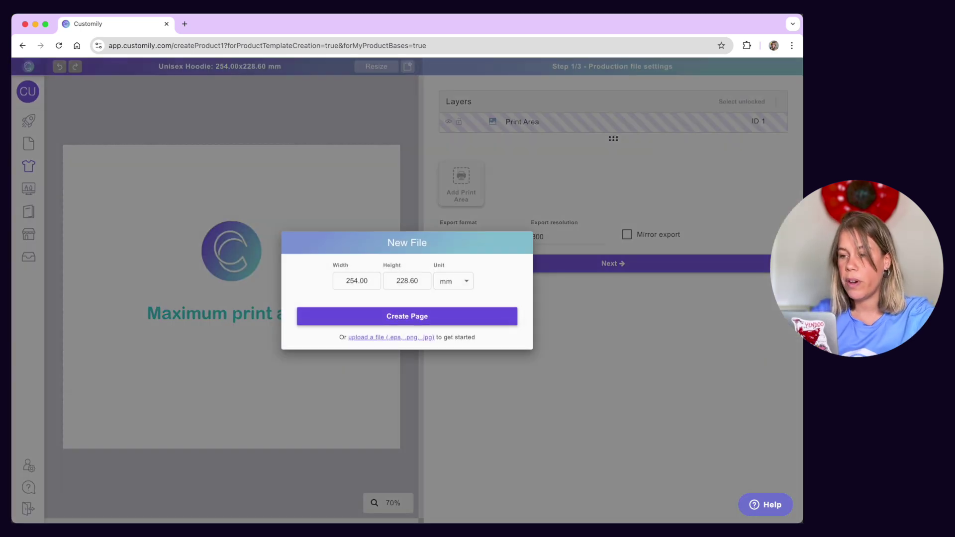
left_click(444, 281)
left_click(442, 304)
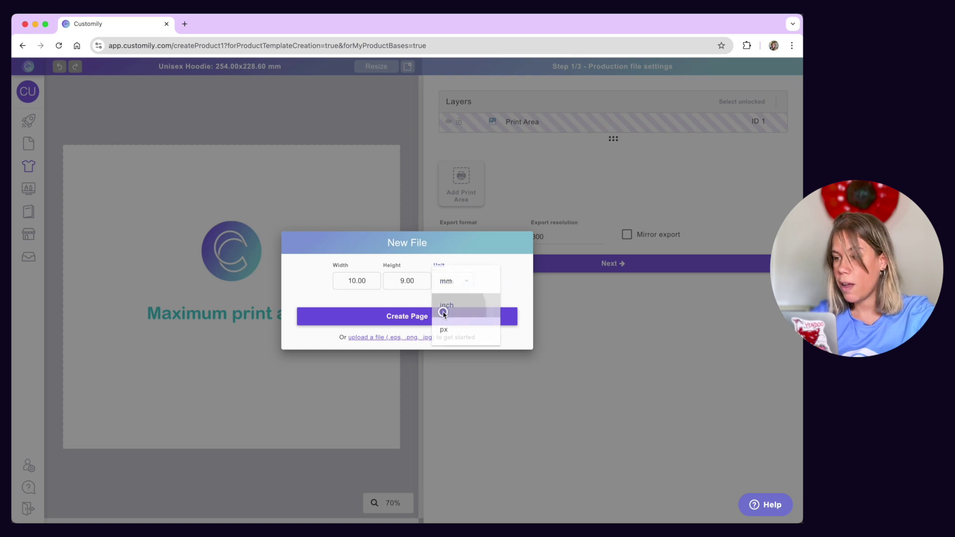
left_click(354, 288)
type("12")
key("Tab")
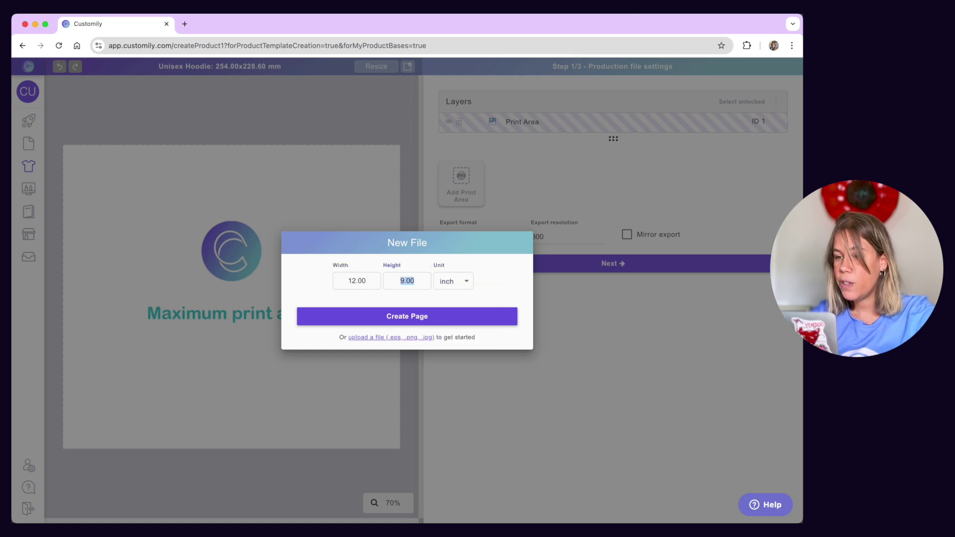
type("16")
key("Return")
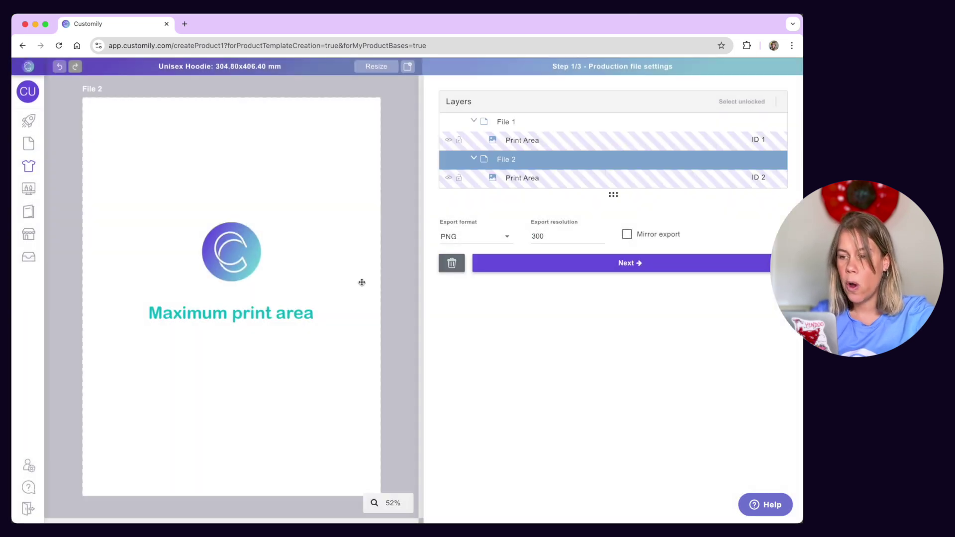
left_click(517, 124)
left_click(511, 161)
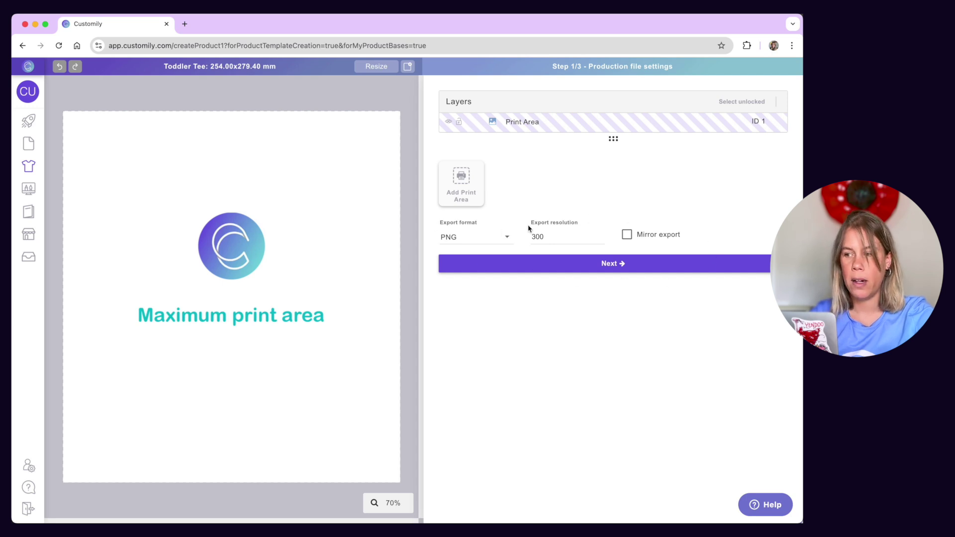
Set the Toddler Tee export format to PDF in RGB, with mirroring left off.
left_click(502, 239)
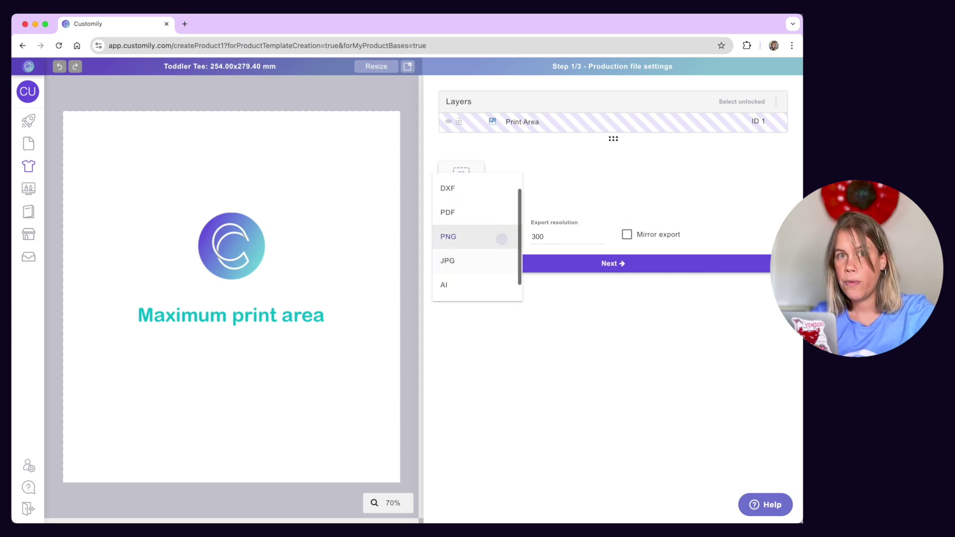
left_click(496, 335)
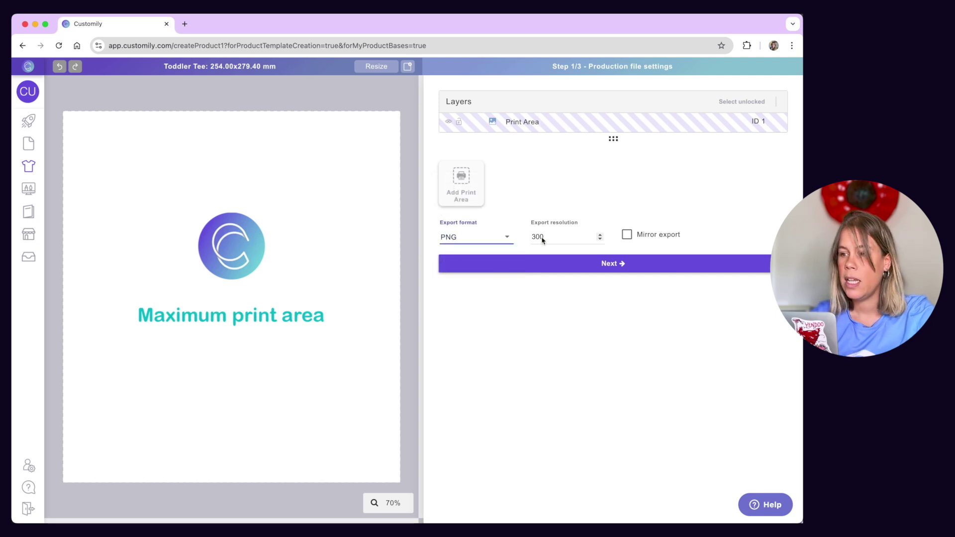
left_click(508, 240)
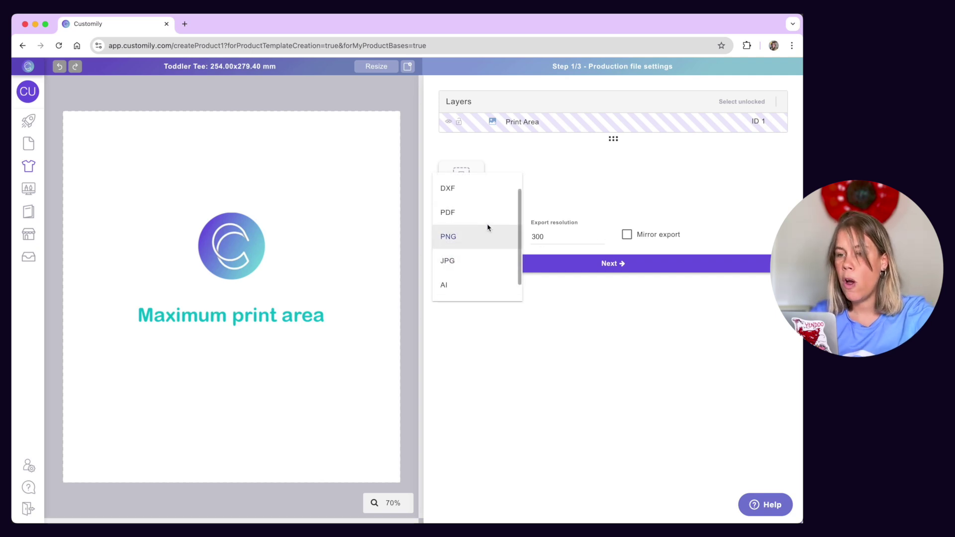
left_click(488, 213)
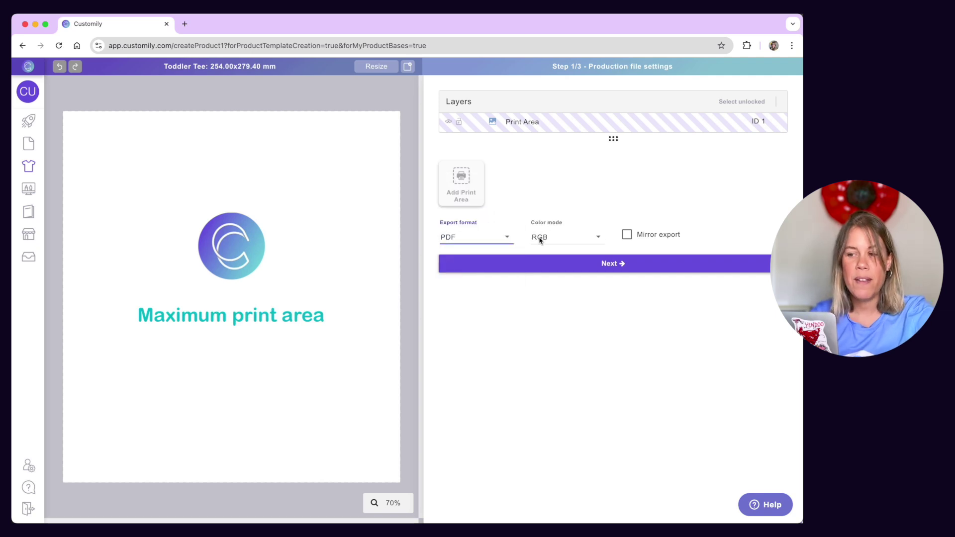
left_click(626, 237)
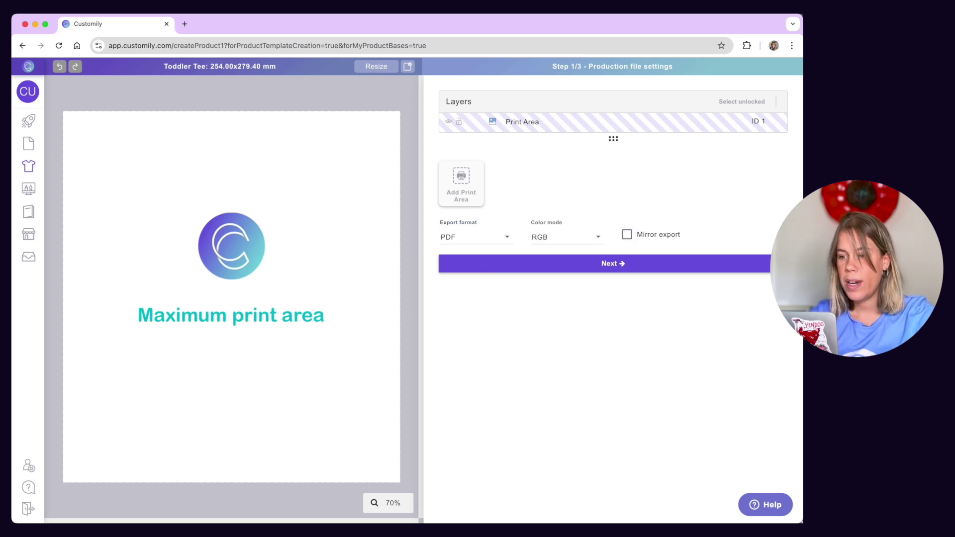
Upload all five colour mockup PNGs as Toddler Tee product images.
left_click(616, 264)
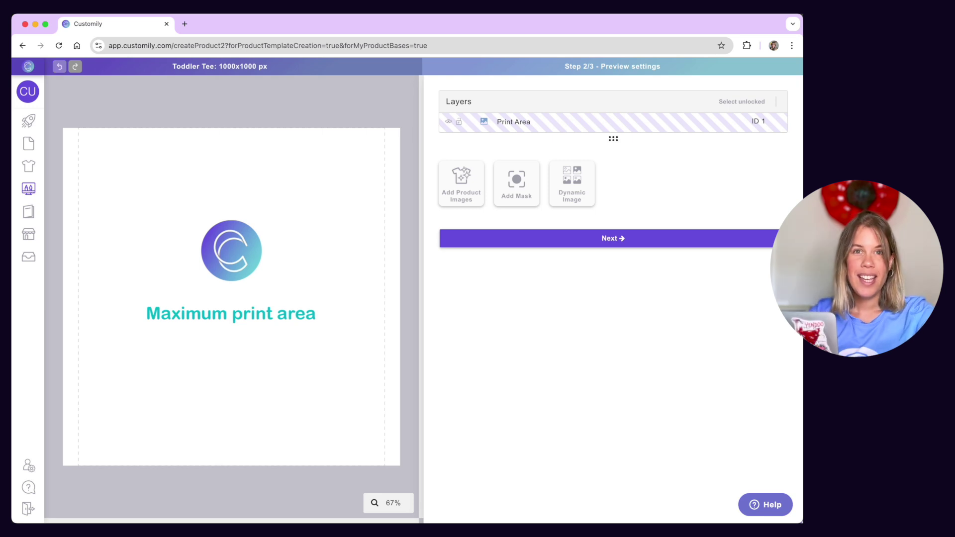
left_click(465, 193)
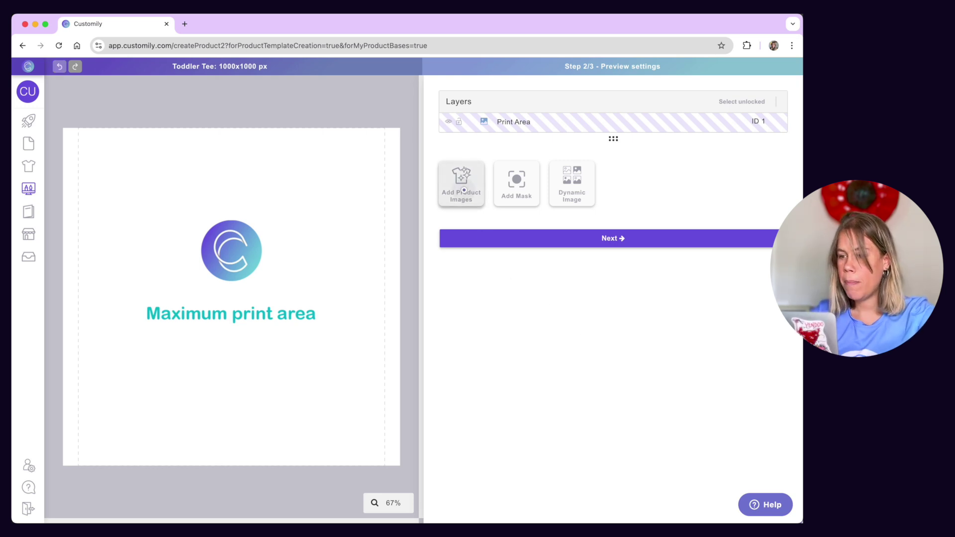
left_click(309, 196)
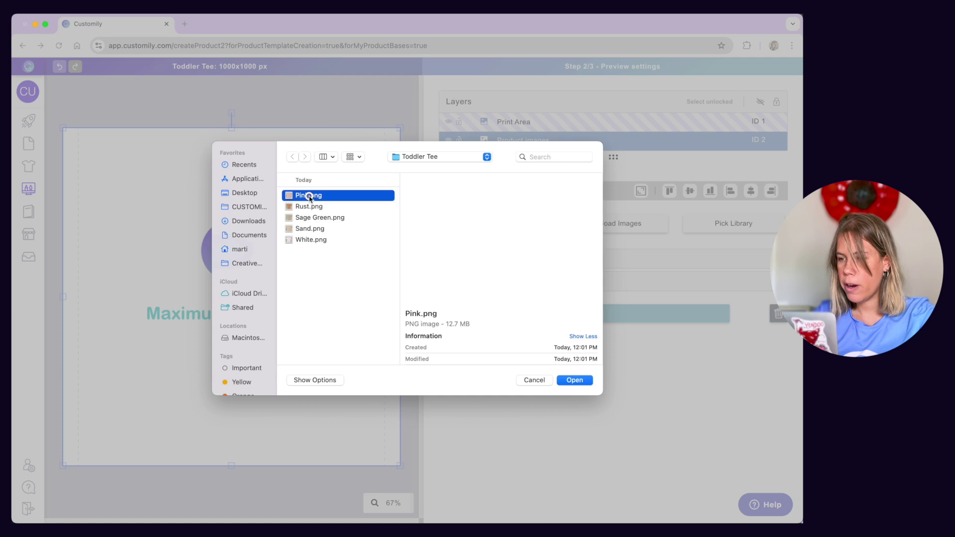
left_click(308, 240, "shift")
left_click(575, 380)
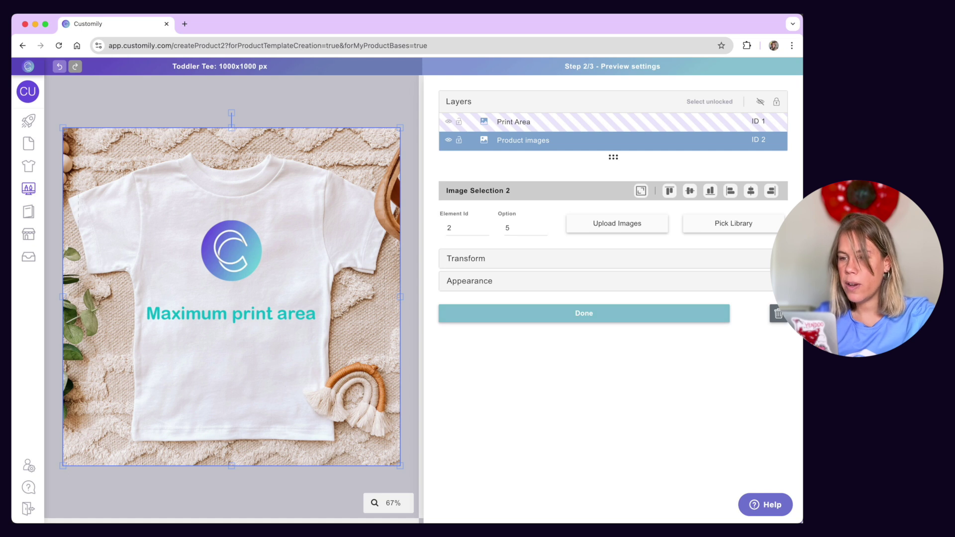
Shrink the print area and position it on the shirt's chest.
left_click(298, 262)
left_click_drag(385, 129, 299, 217)
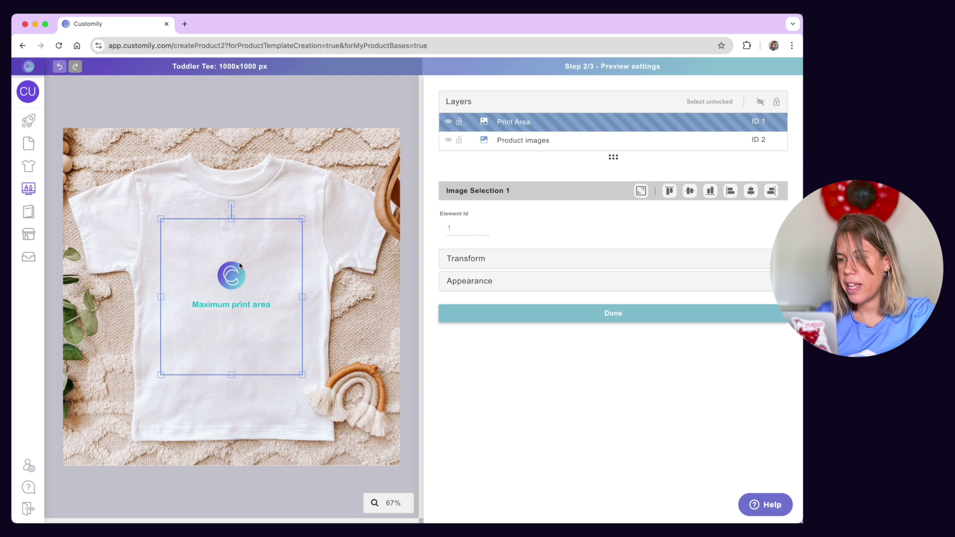
left_click_drag(239, 266, 240, 284)
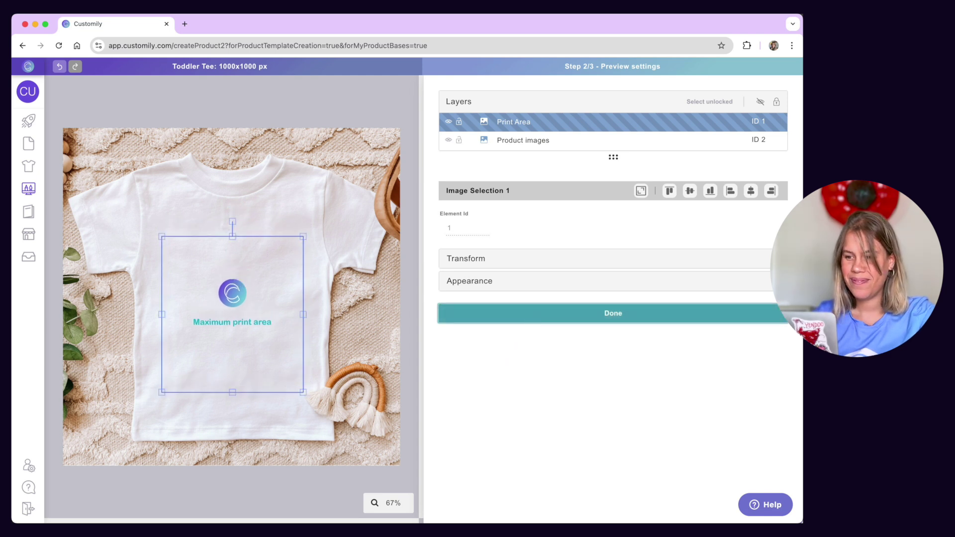
left_click(527, 314)
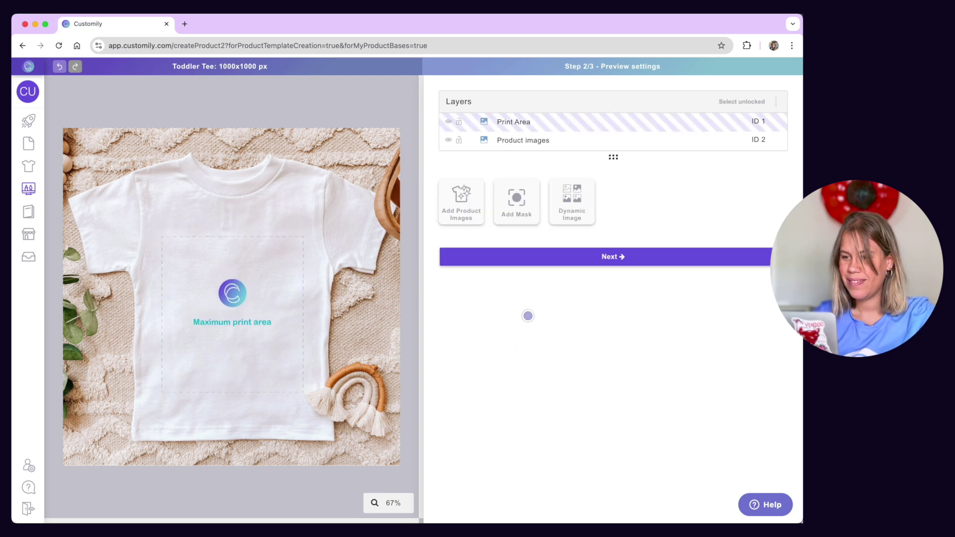
Advance to Step 3/3 Template Review and save to bring up the Add Variants dialog.
left_click(557, 257)
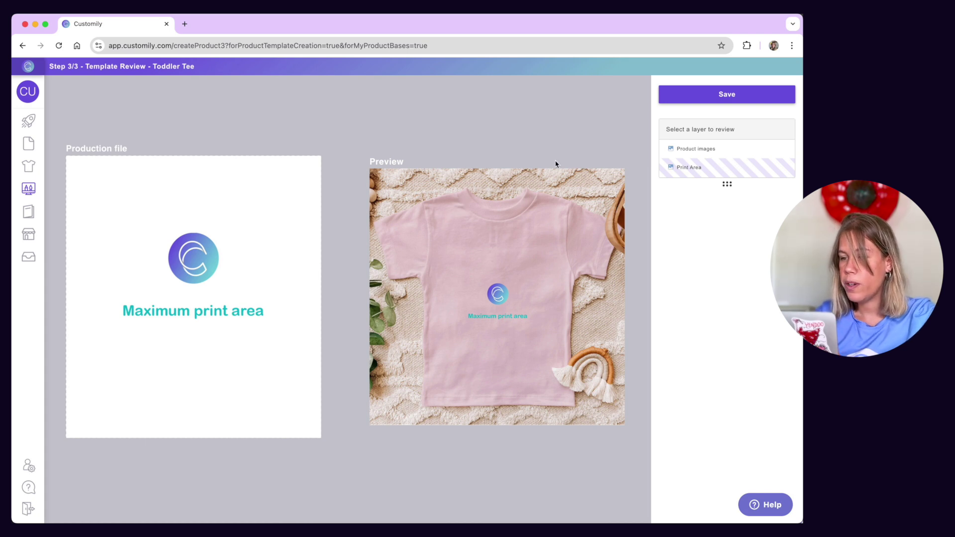
left_click(701, 101)
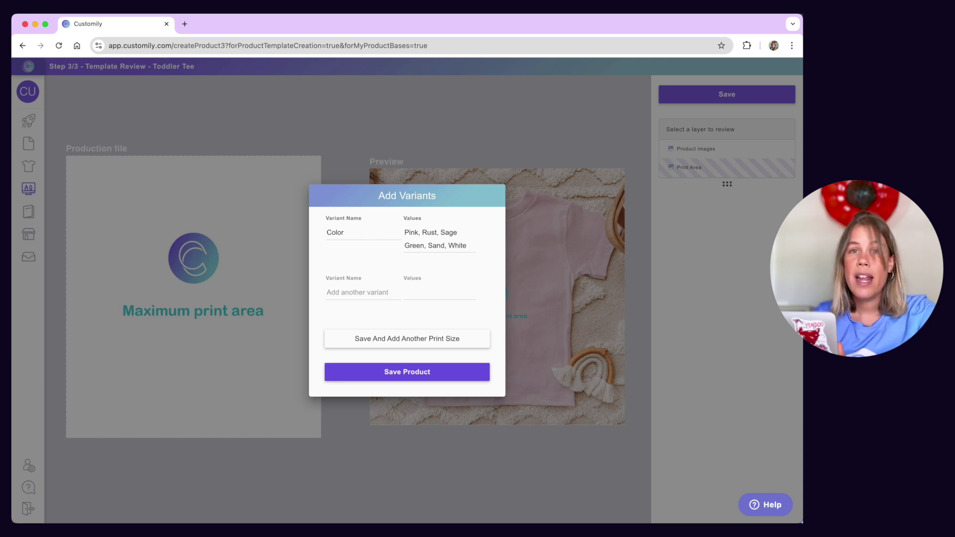
Add a Size variant with values XS, S, M, L, XL and save the product base.
left_click_drag(404, 234, 472, 251)
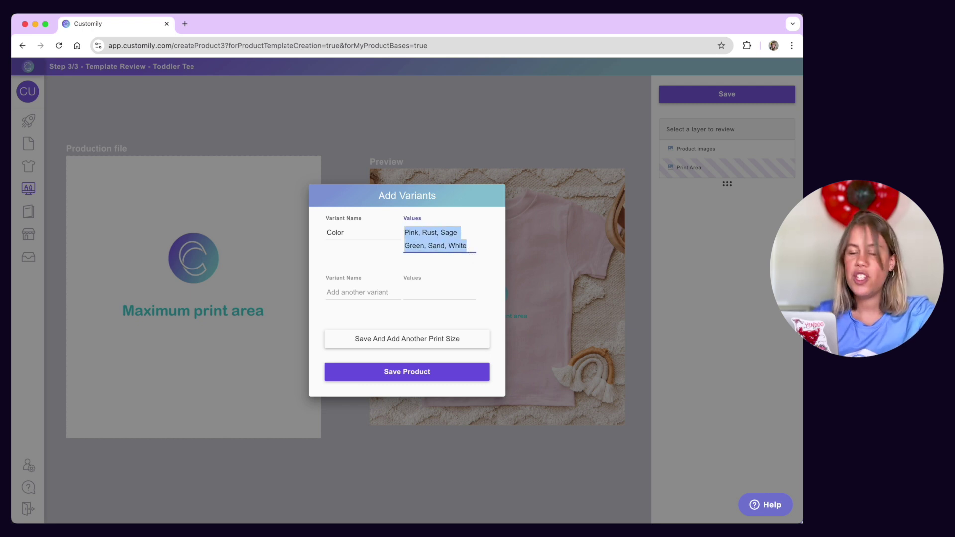
left_click(470, 247)
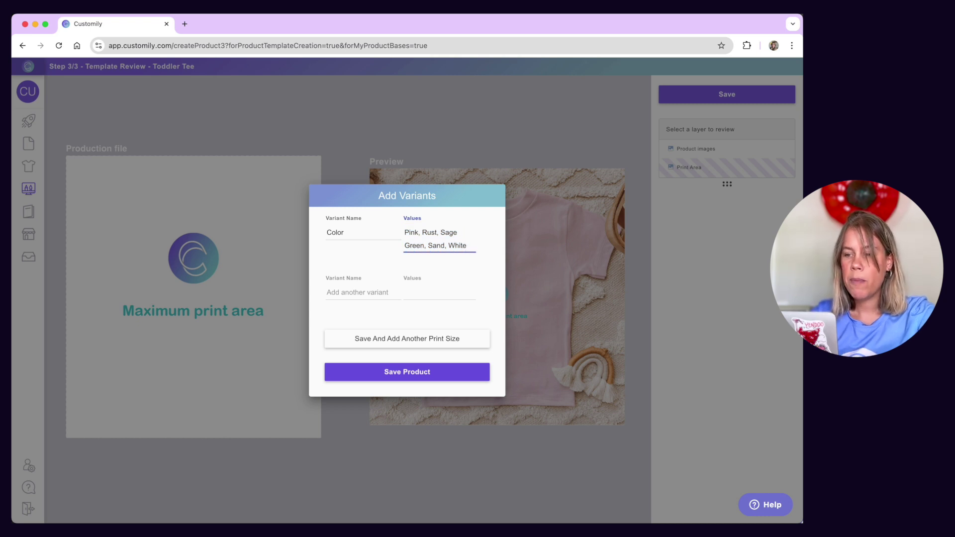
left_click(346, 292)
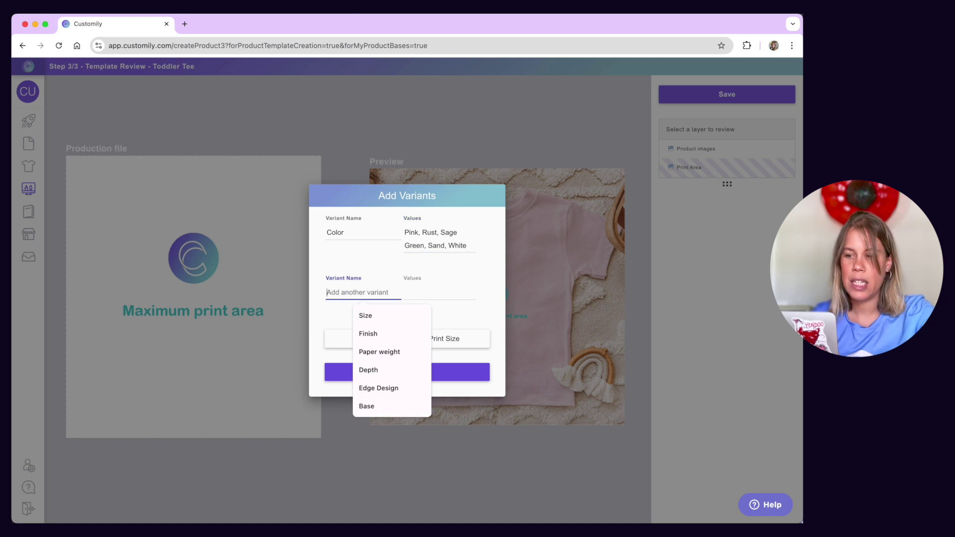
type("Size")
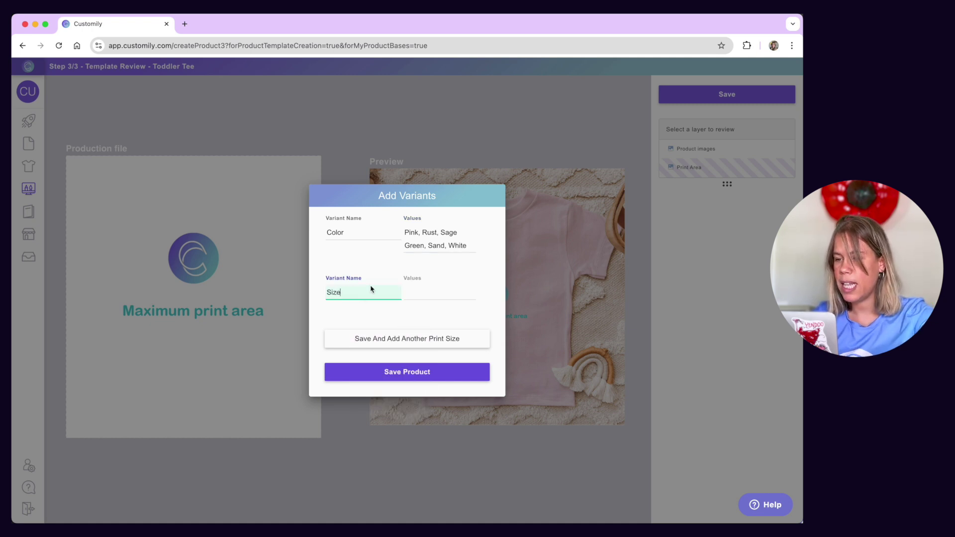
left_click(418, 292)
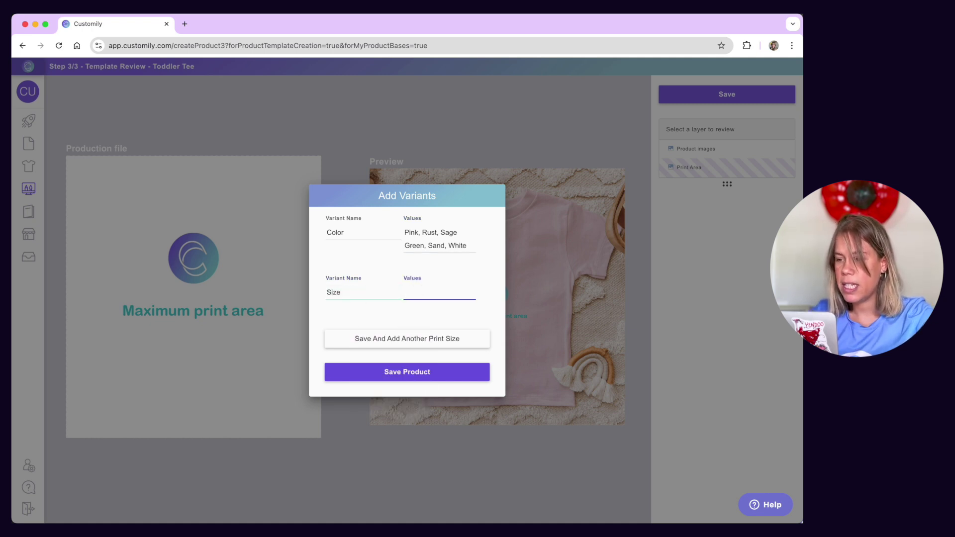
type("XS, S")
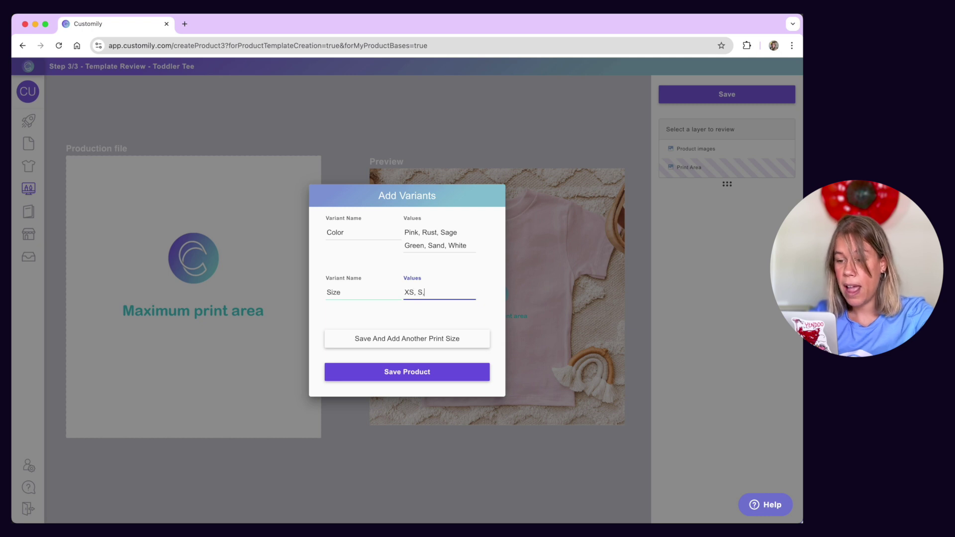
type(", M, L")
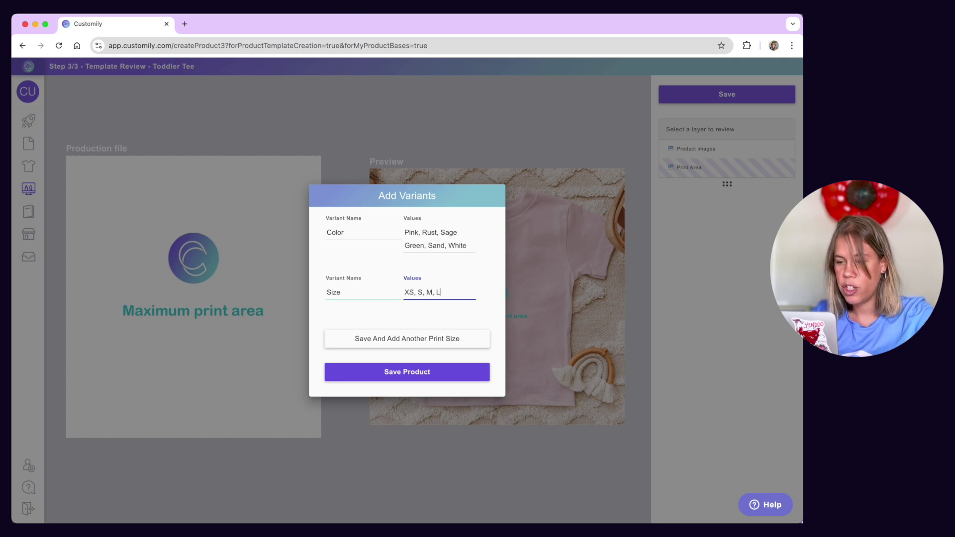
type(", XL")
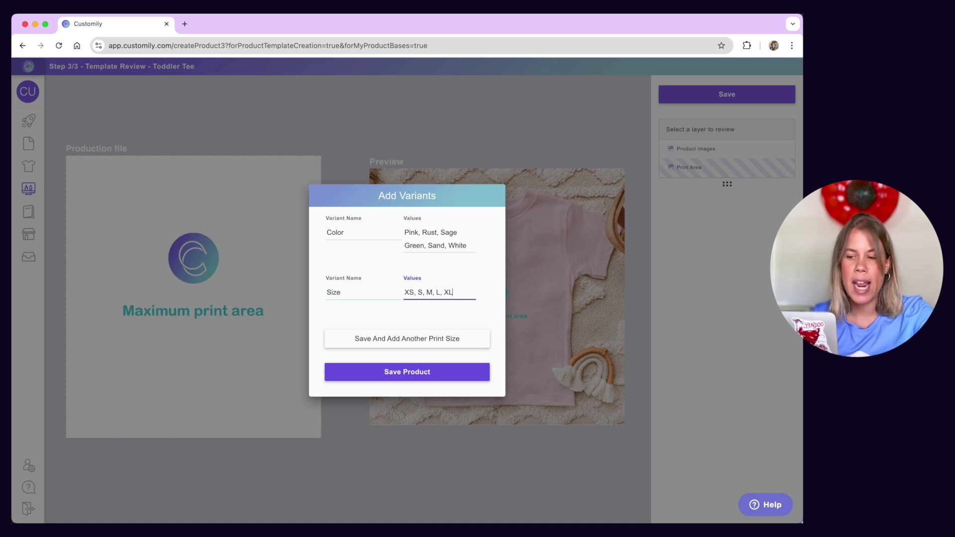
left_click(398, 323)
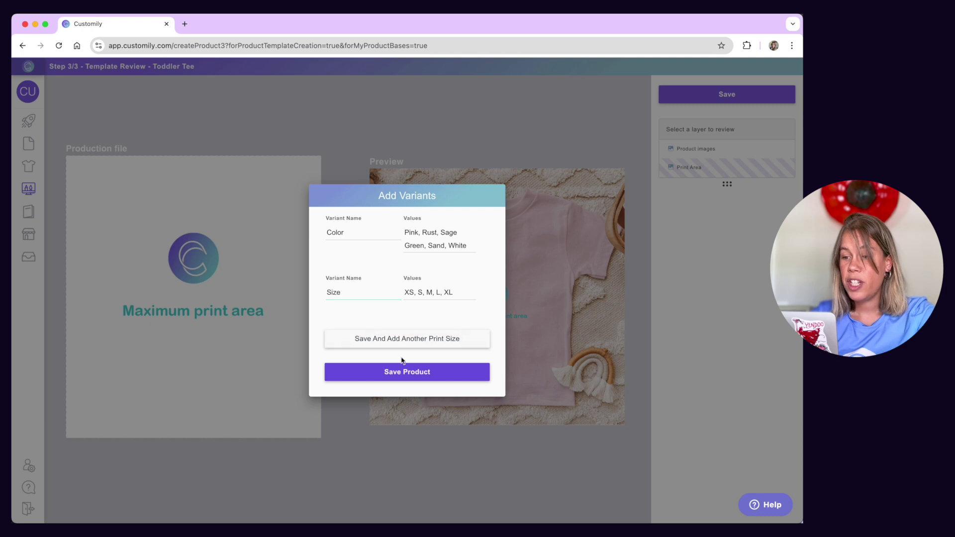
left_click(405, 376)
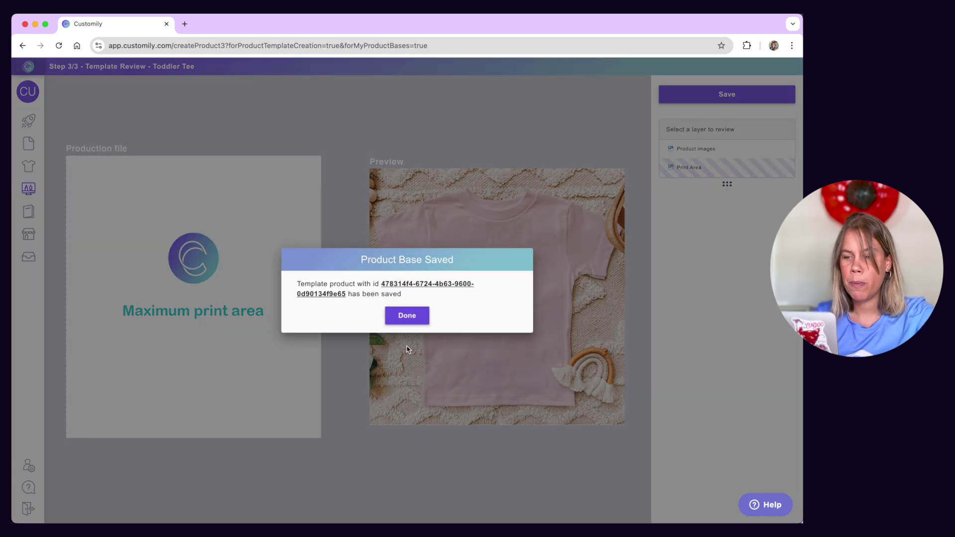
Dismiss the Product Base Saved confirmation and return to the Store home page.
left_click(411, 317)
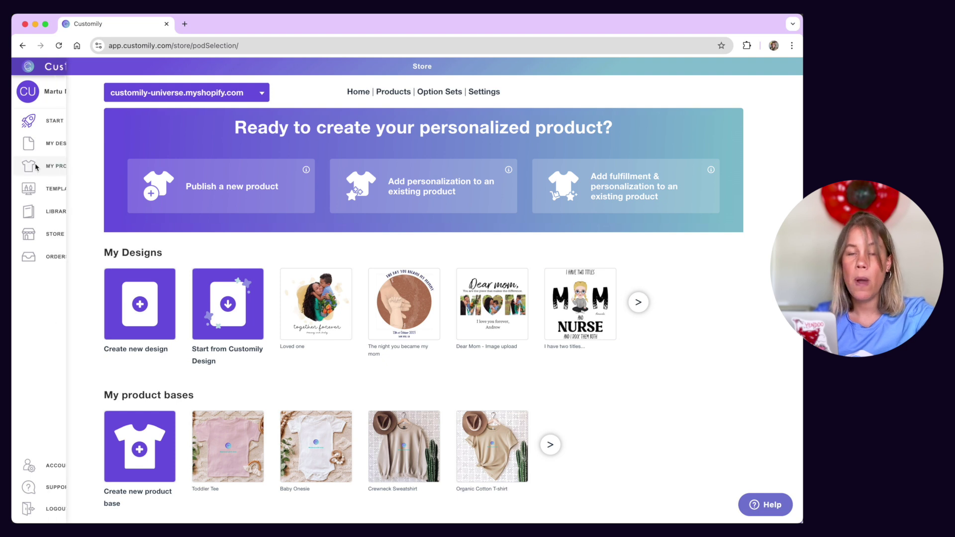
left_click(62, 168)
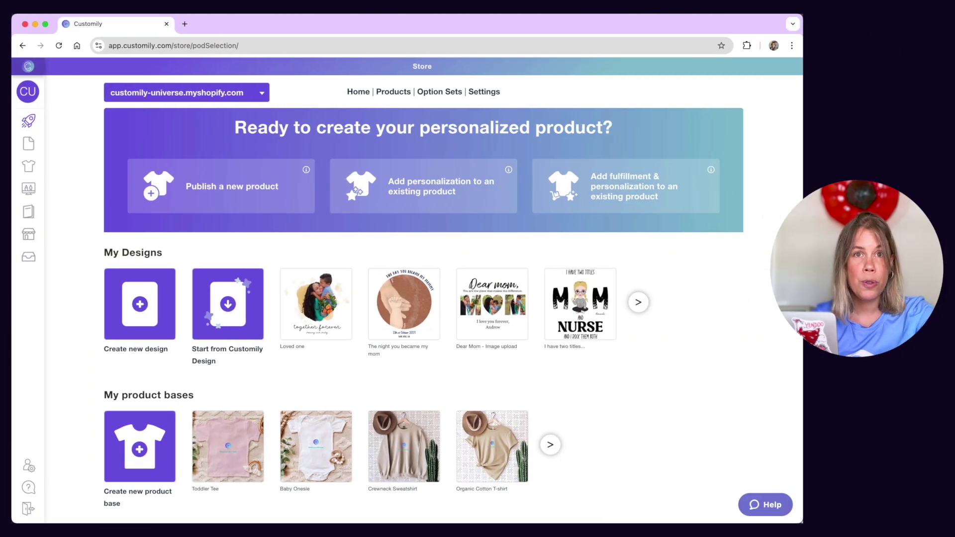
Publish a new product from the Toddler Tee base with all colours and sizes selected.
left_click(205, 209)
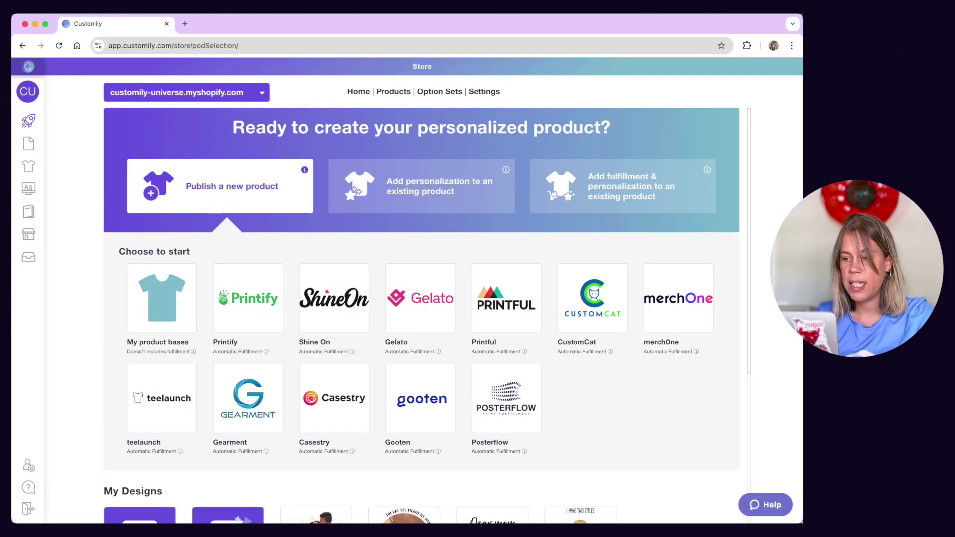
left_click(154, 302)
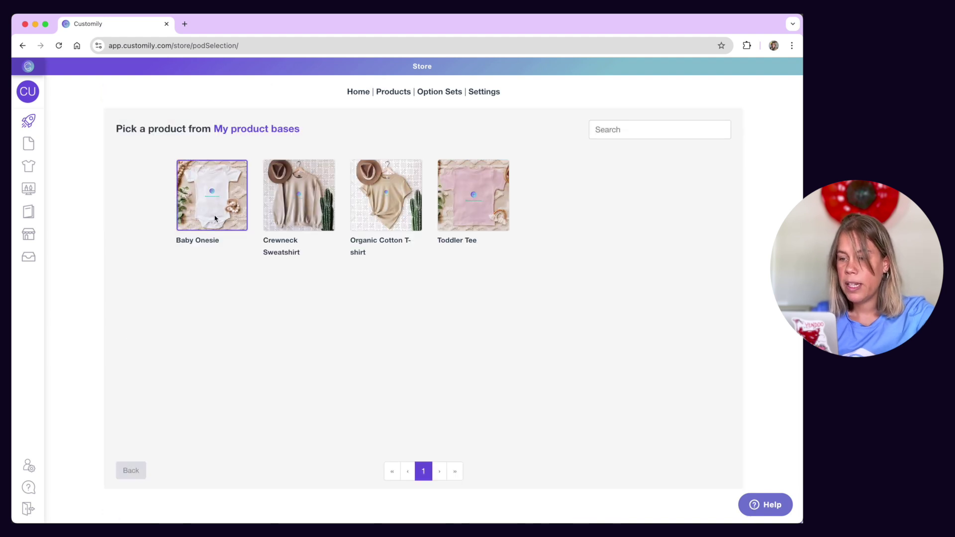
left_click(473, 193)
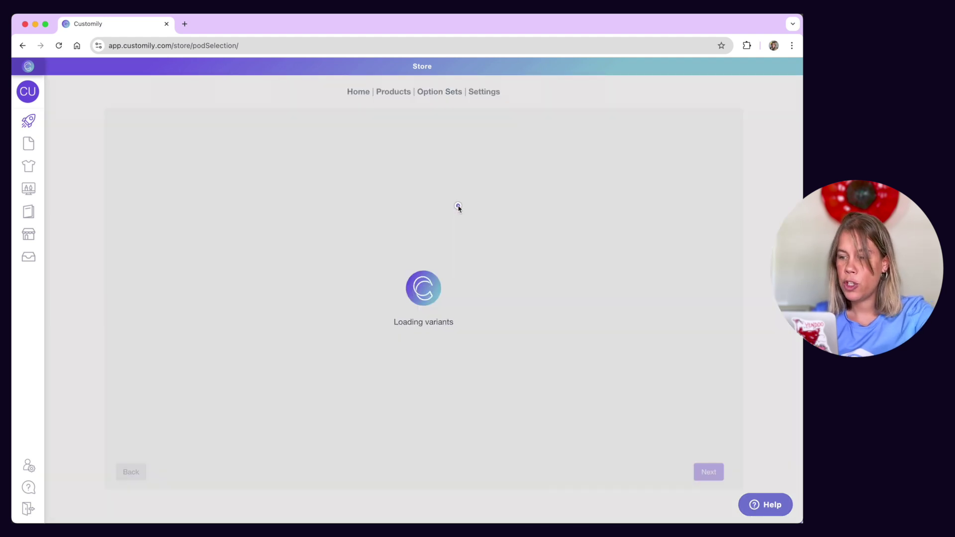
left_click(260, 162)
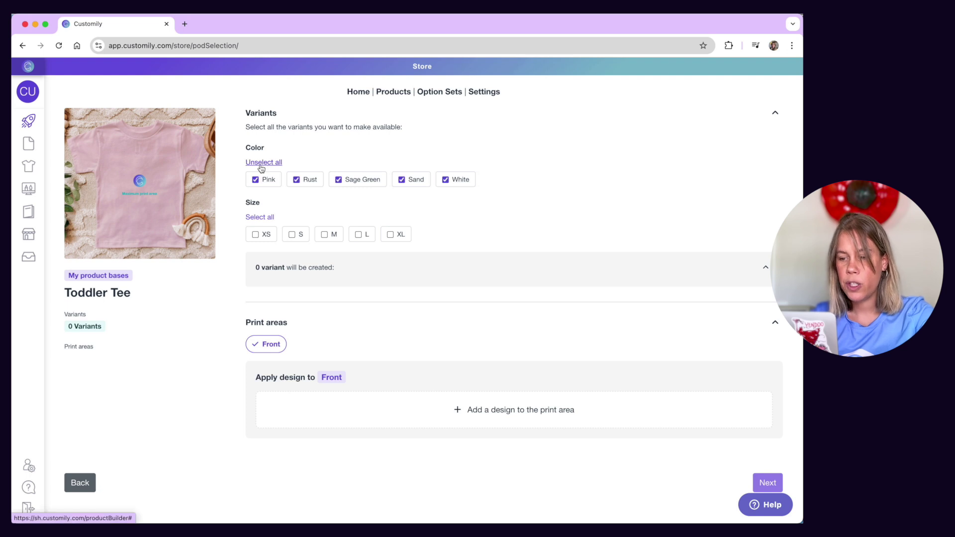
left_click(260, 217)
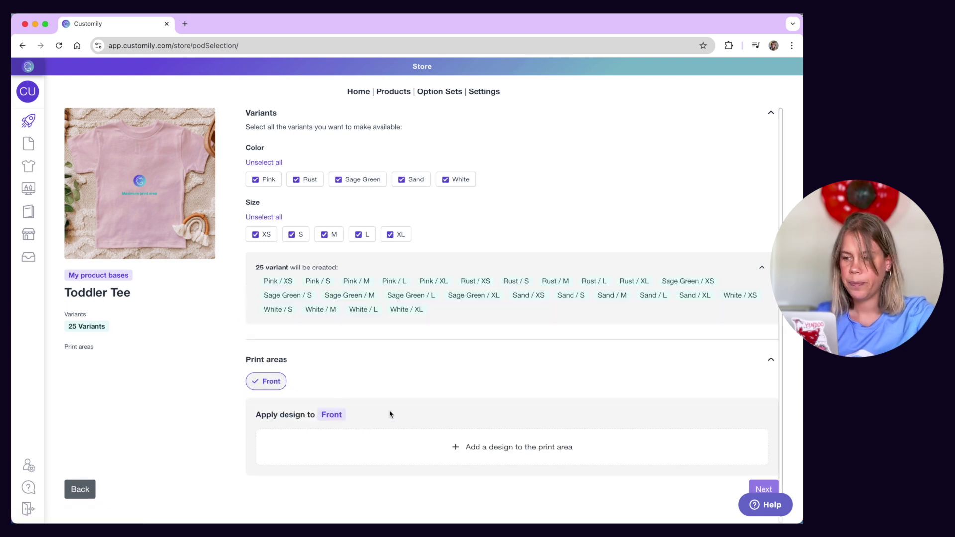
Open Customily's ready-made design library for the Front print area.
left_click(483, 456)
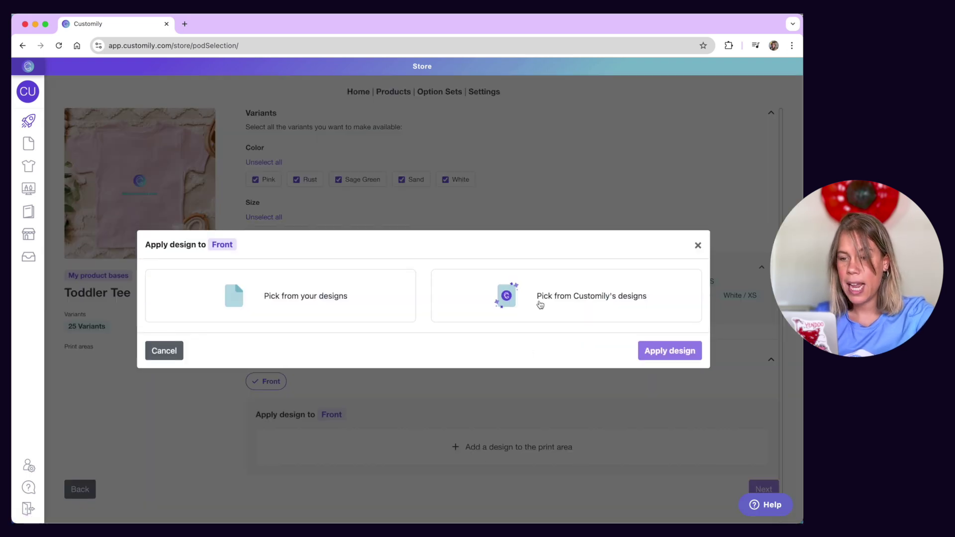
left_click(540, 304)
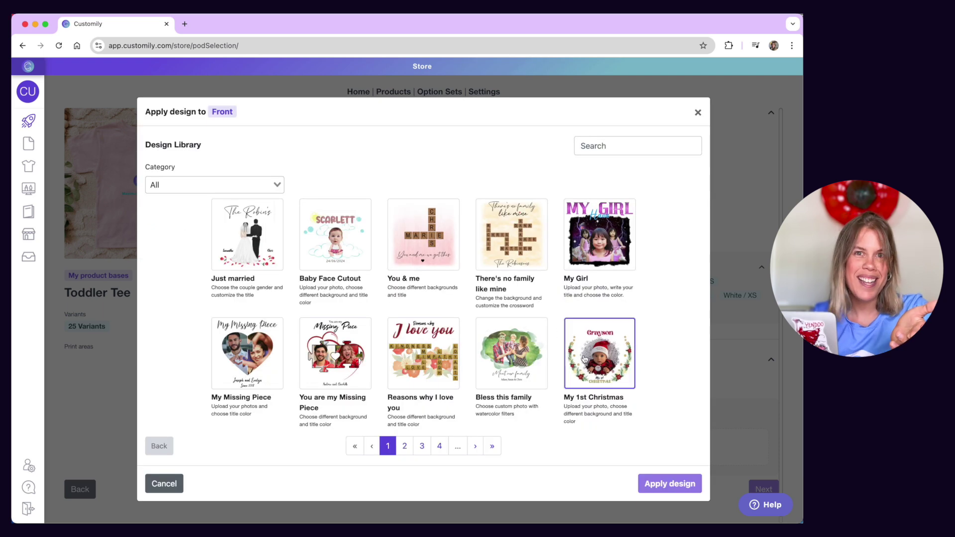